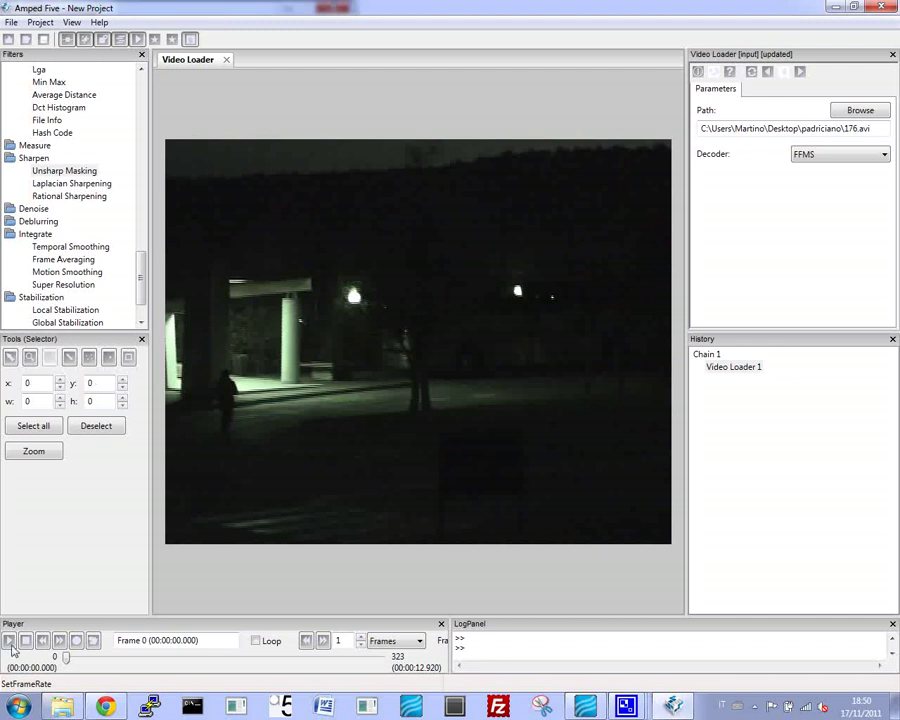
Play the original dark night-vision footage to review it before enhancing.
click(8, 640)
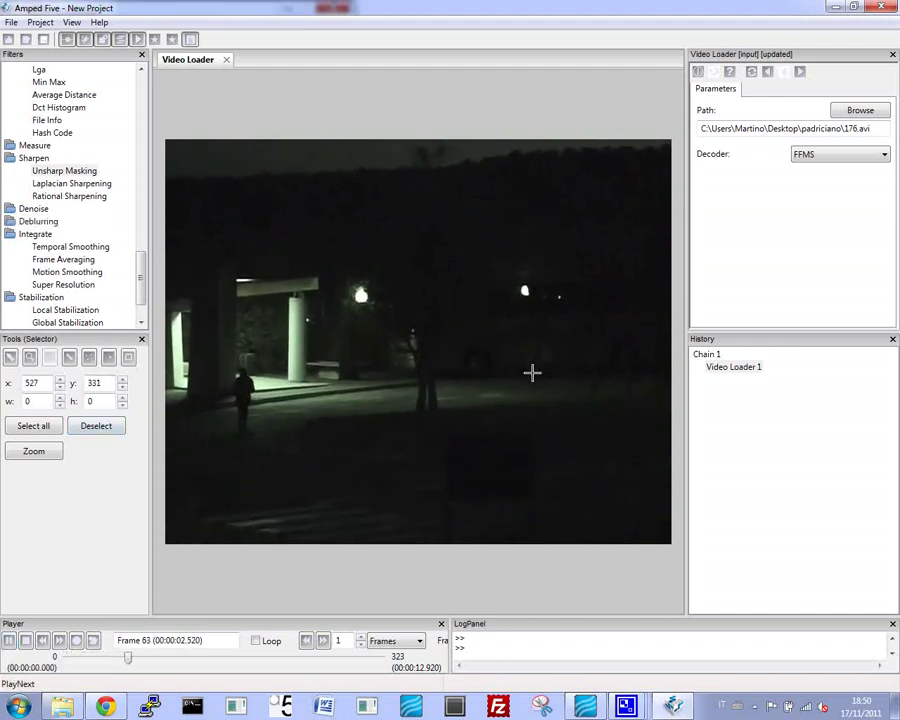
scroll(127, 268, up, 13)
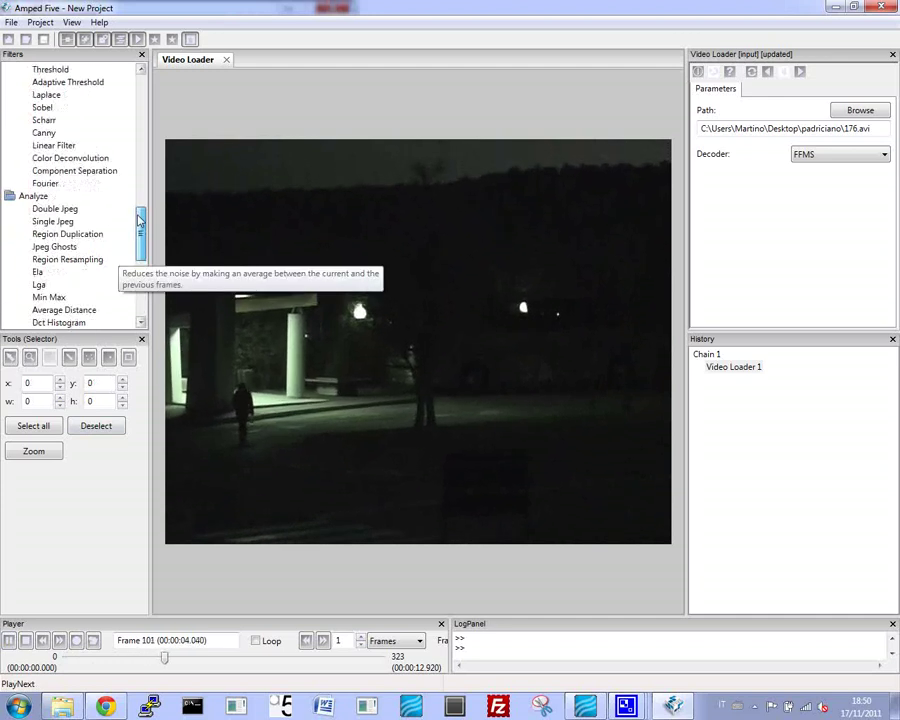
Add a Deinterlace filter to the chain and move down the Filters list toward Adjust.
double_click(53, 170)
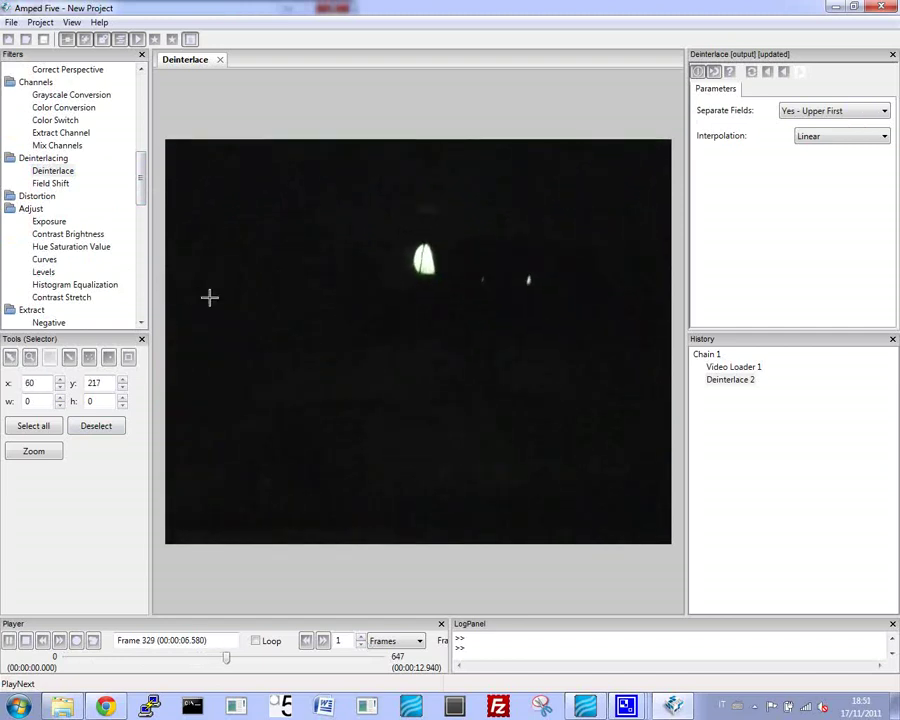
drag(140, 177, 140, 198)
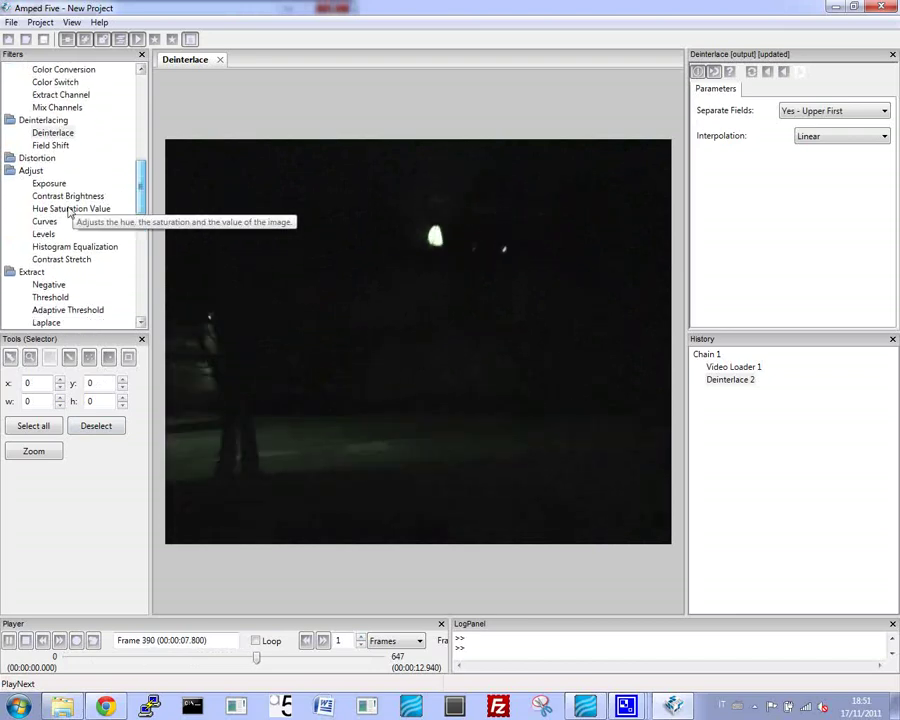
scroll(128, 176, down, 1)
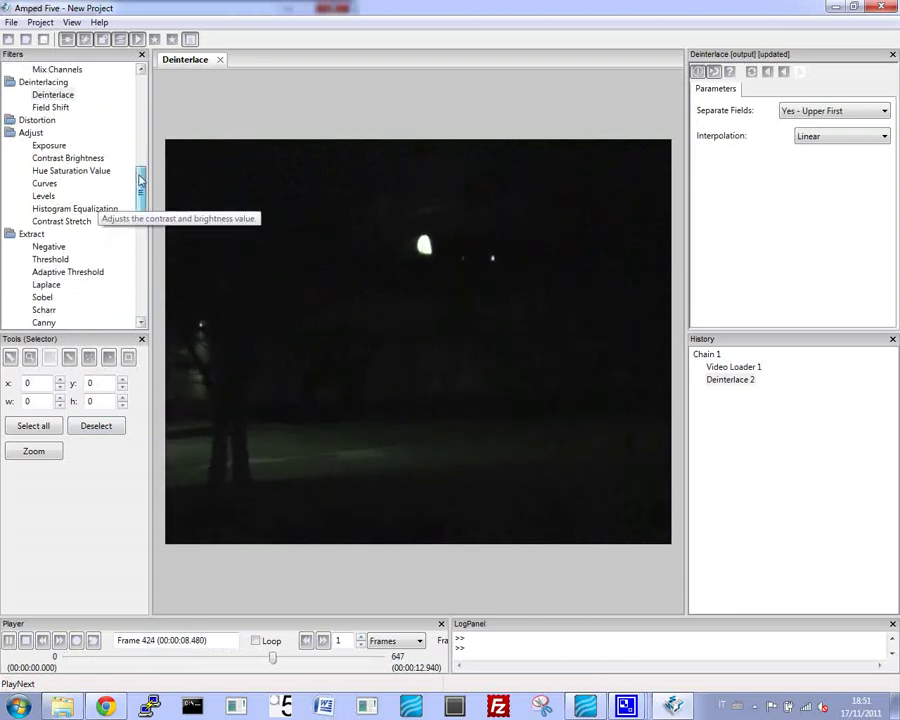
double_click(95, 209)
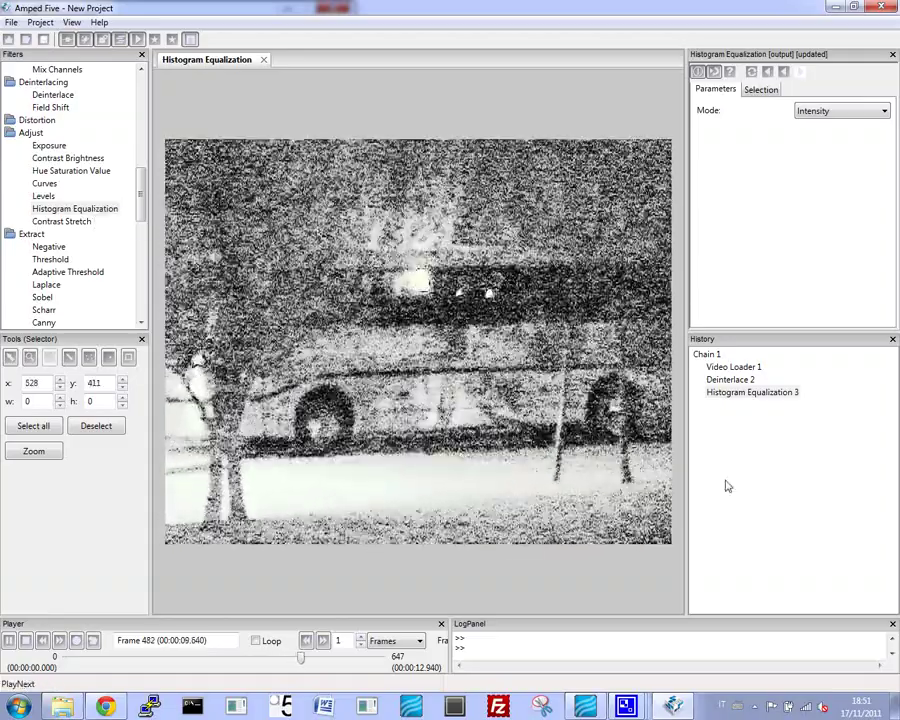
click(719, 380)
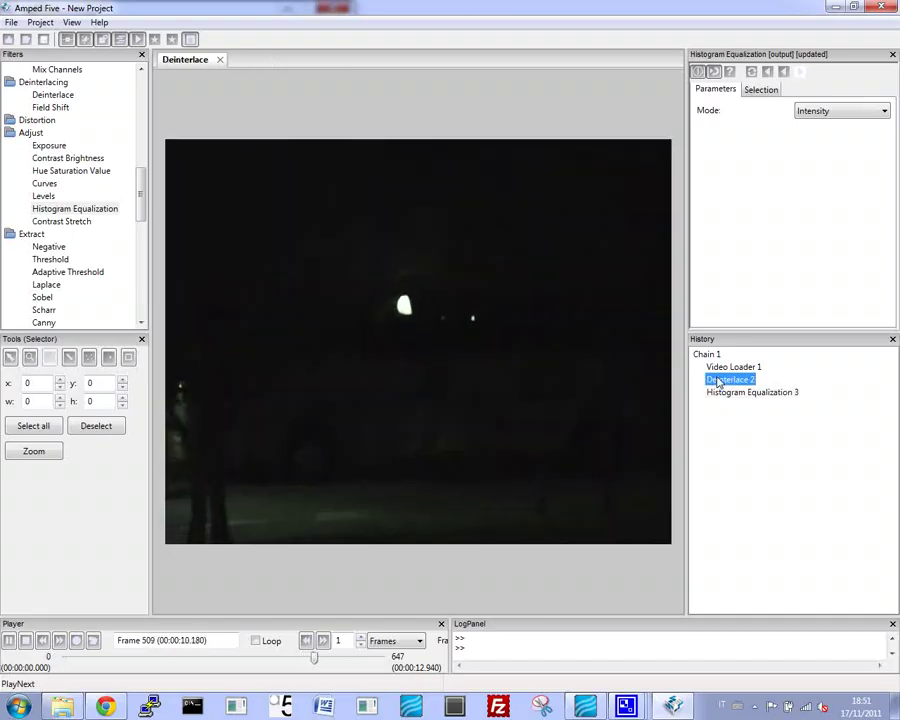
click(717, 394)
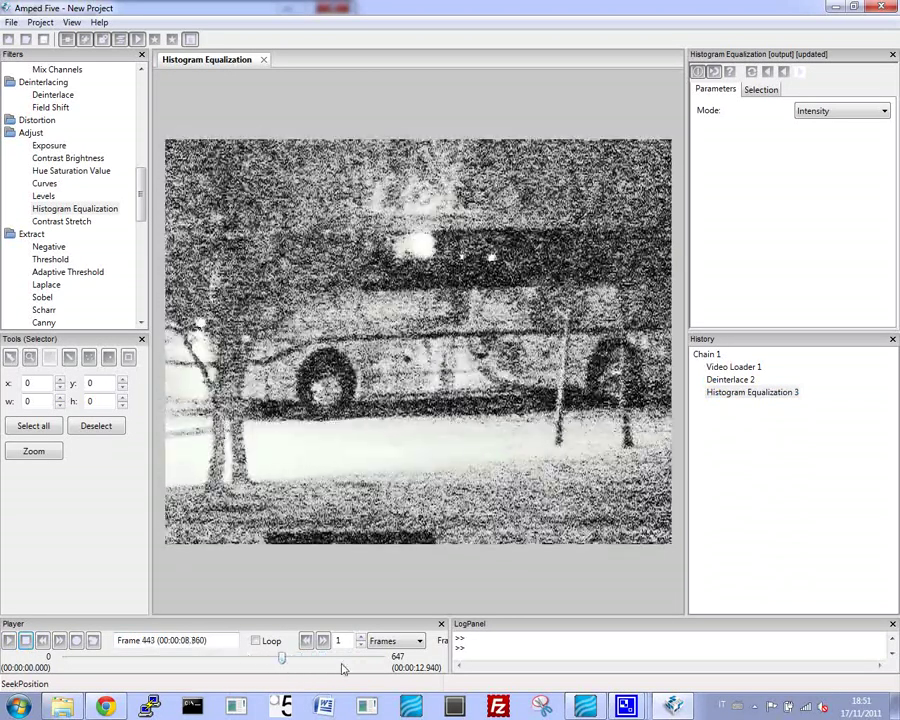
Add a Range Selector keeping frames 397 to 538 and apply it.
drag(140, 182, 142, 114)
double_click(40, 236)
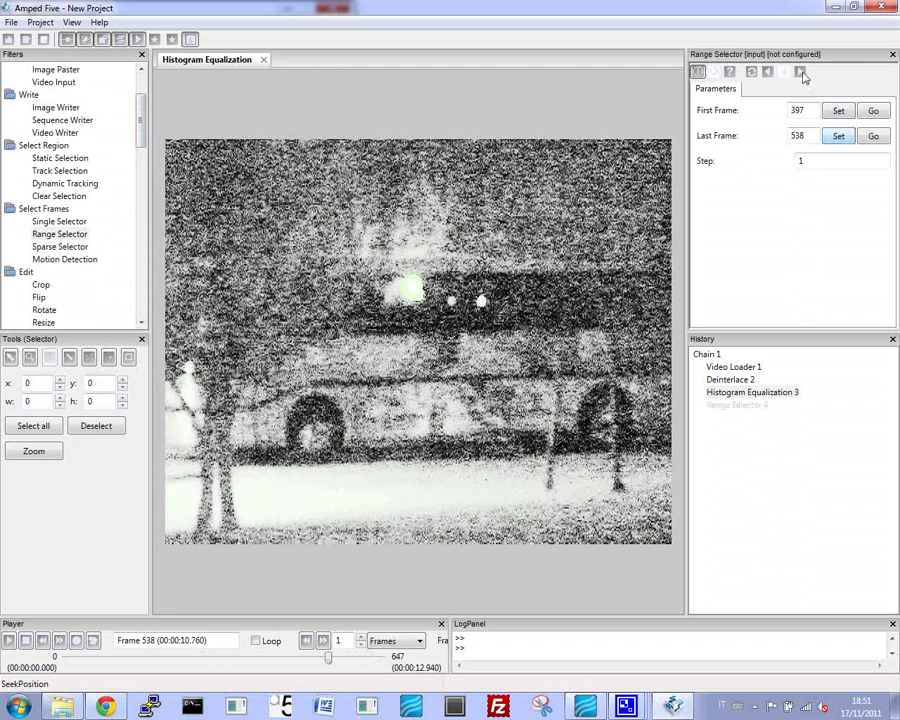
click(801, 73)
Add Local Stabilization, then play the clip and compare the tracked bus region with the stabilized output.
drag(144, 118, 143, 290)
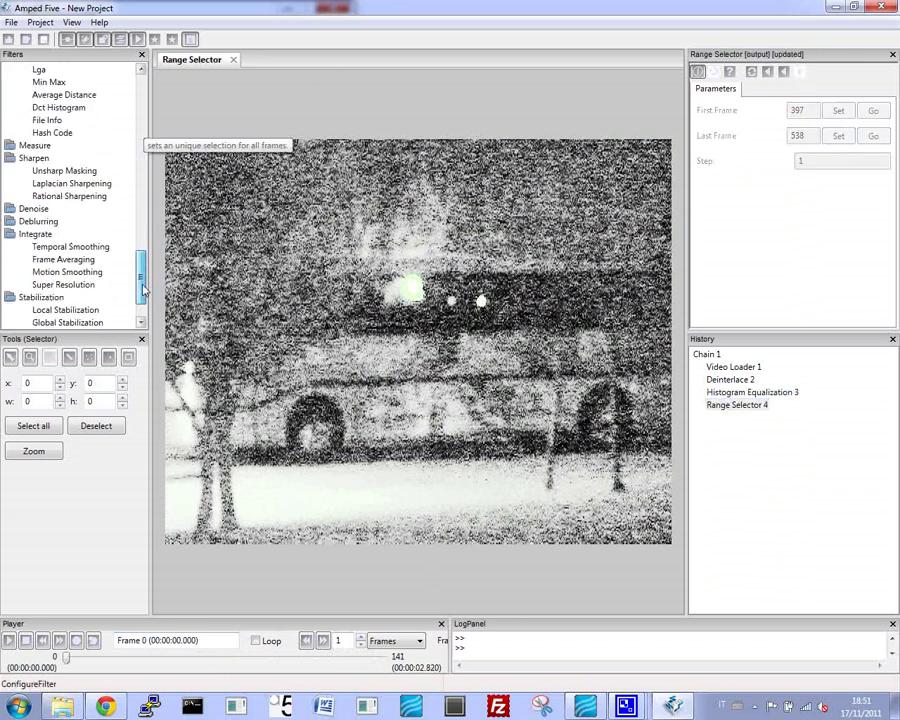
double_click(70, 297)
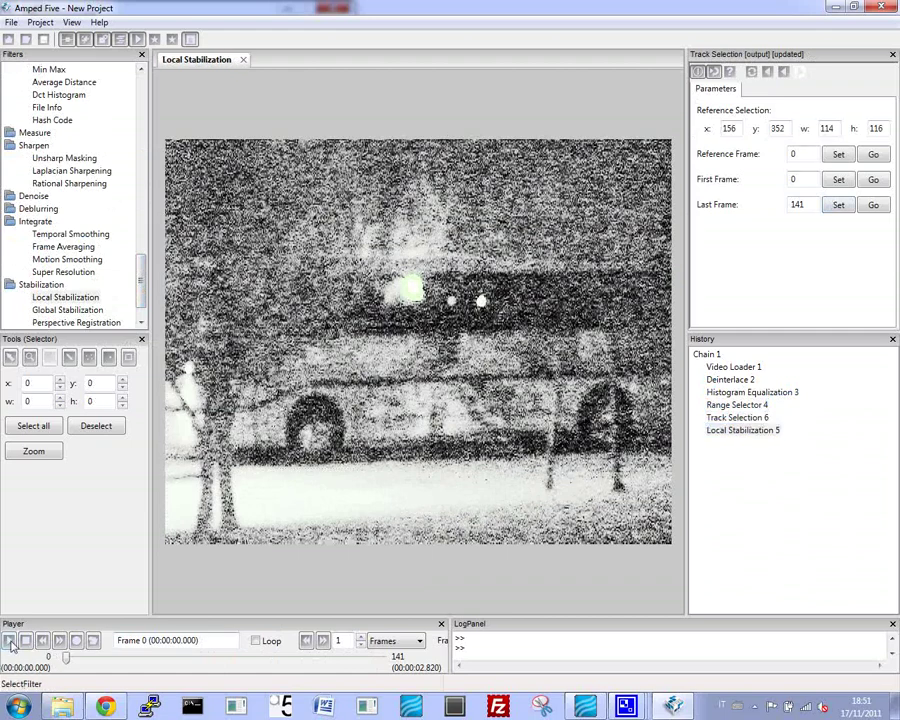
click(9, 641)
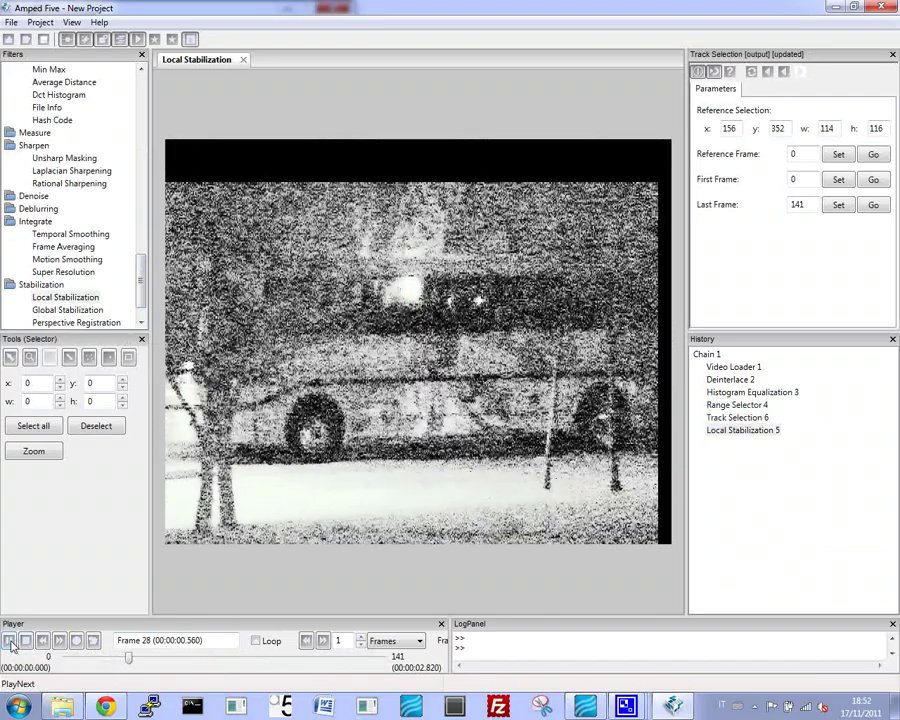
click(752, 418)
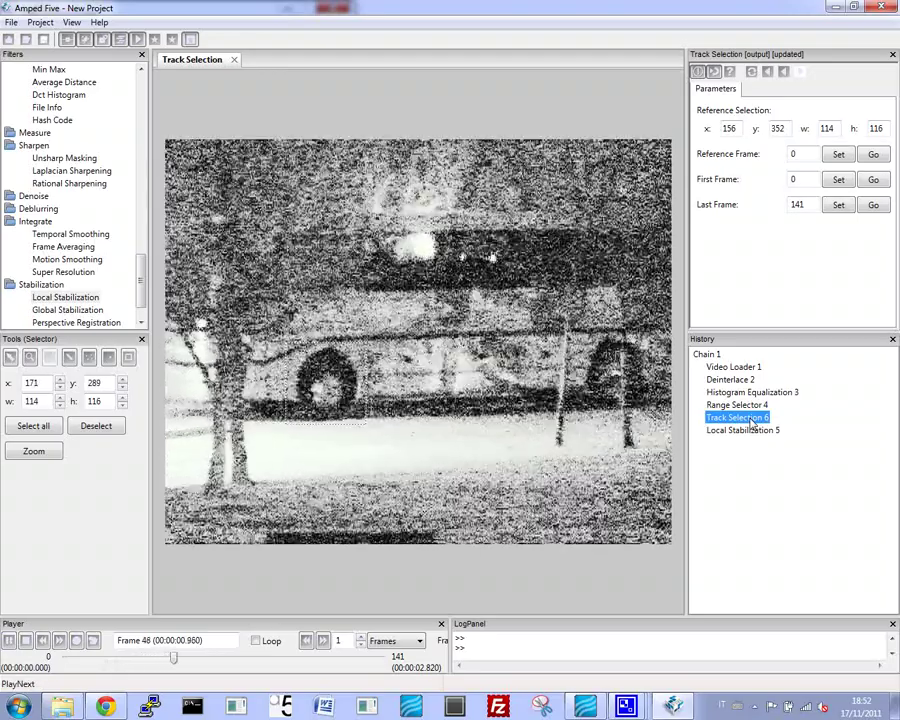
click(750, 431)
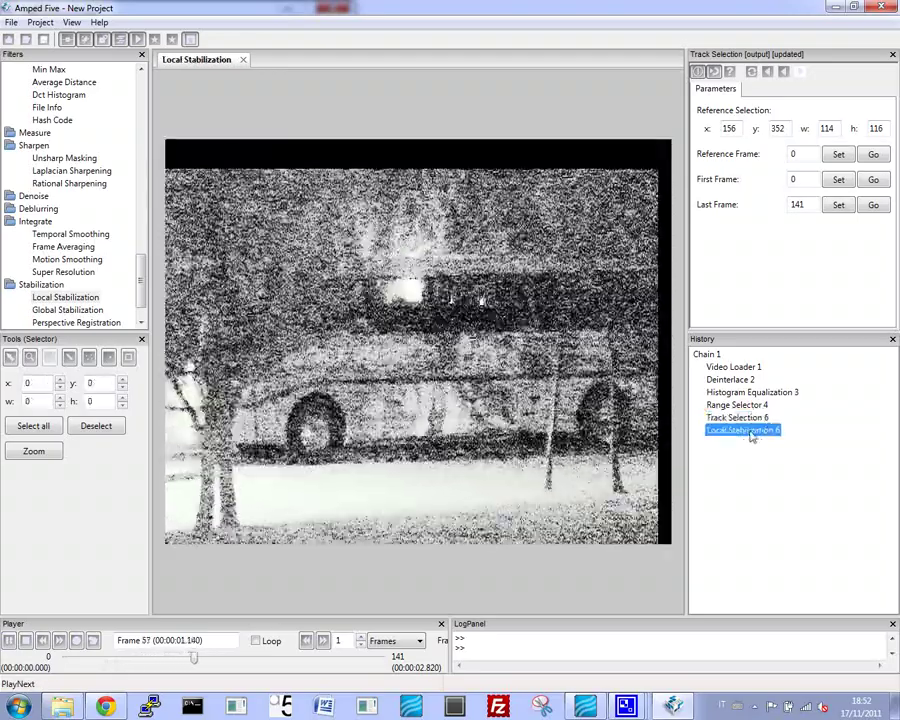
click(12, 640)
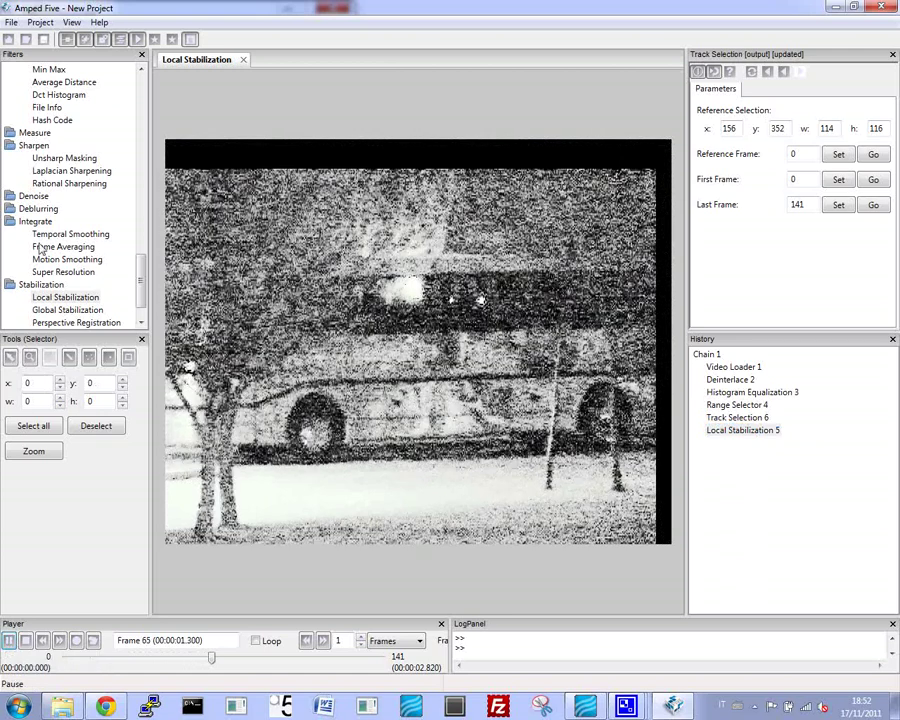
Add Frame Averaging to merge the stabilized frames into one less noisy bus image.
double_click(40, 247)
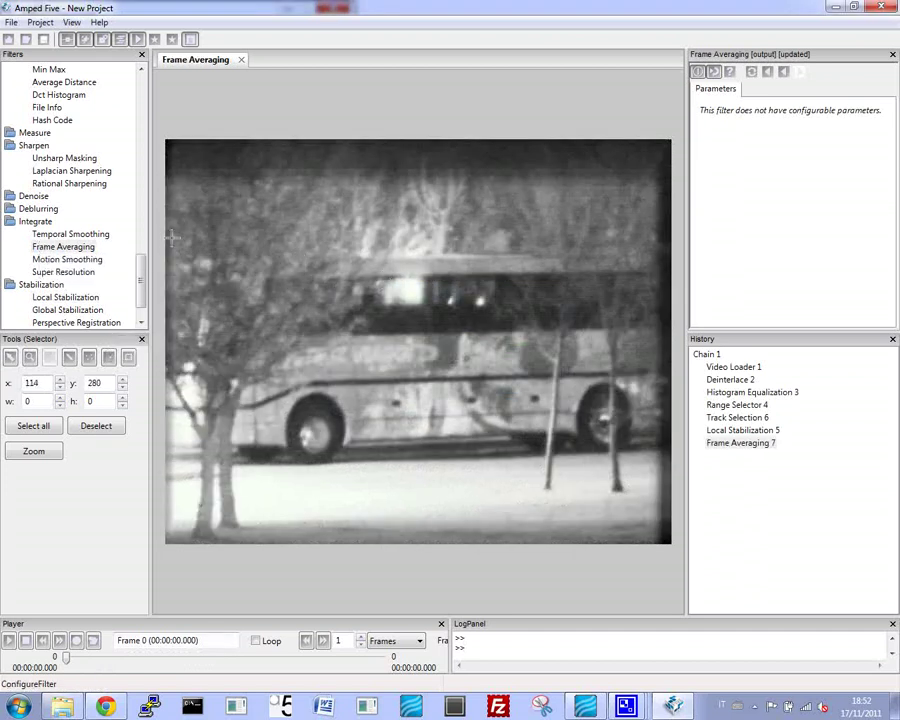
drag(140, 262, 140, 181)
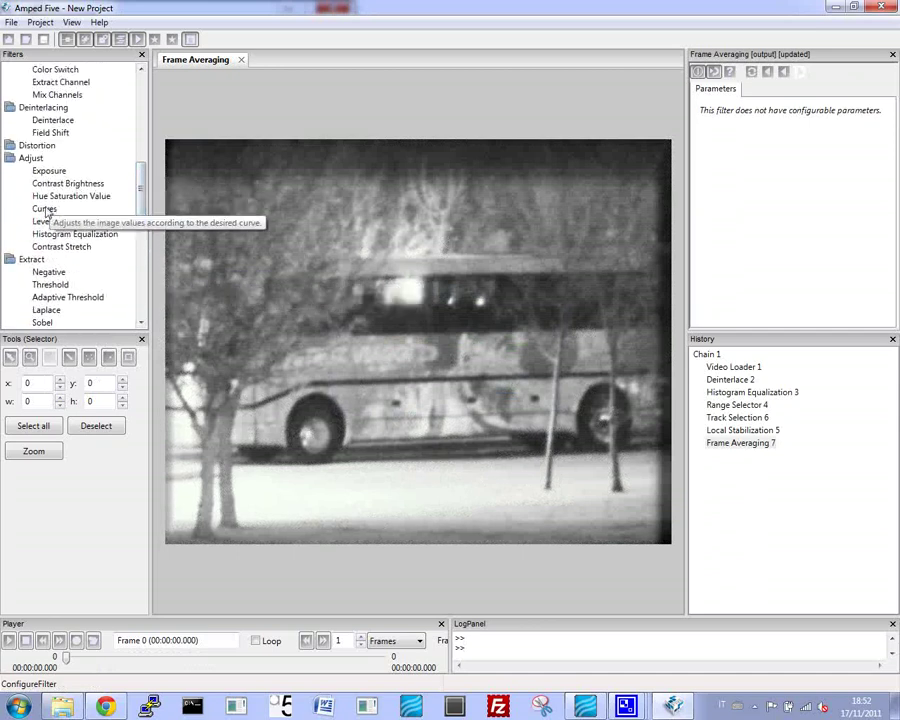
Add Curves and shape the Value curve into a downward bow that darkens shadows.
double_click(45, 210)
drag(733, 263, 716, 238)
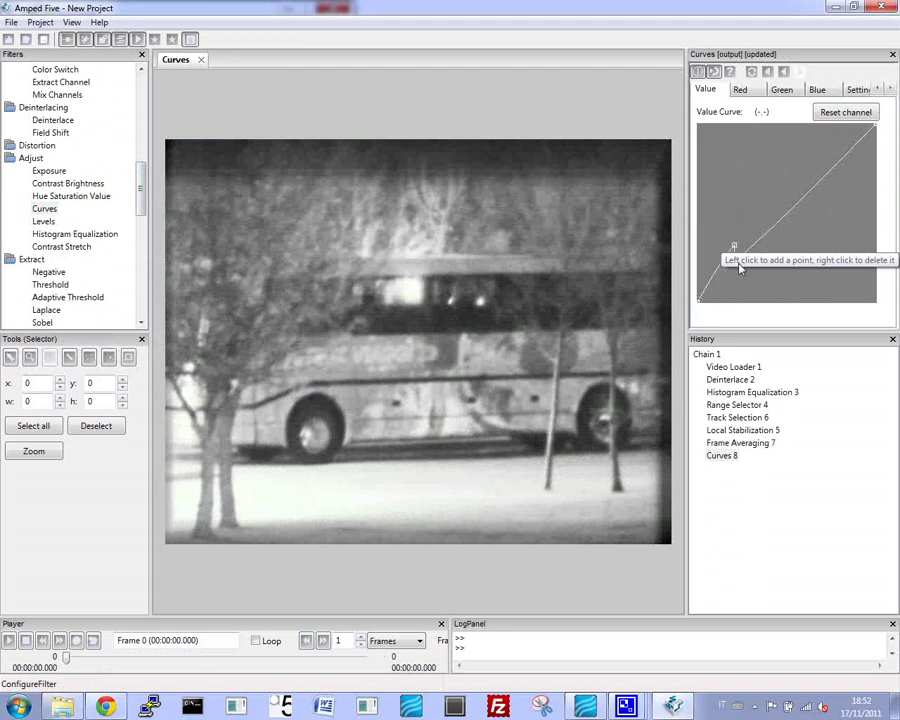
click(736, 248)
drag(736, 250, 708, 248)
right_click(717, 237)
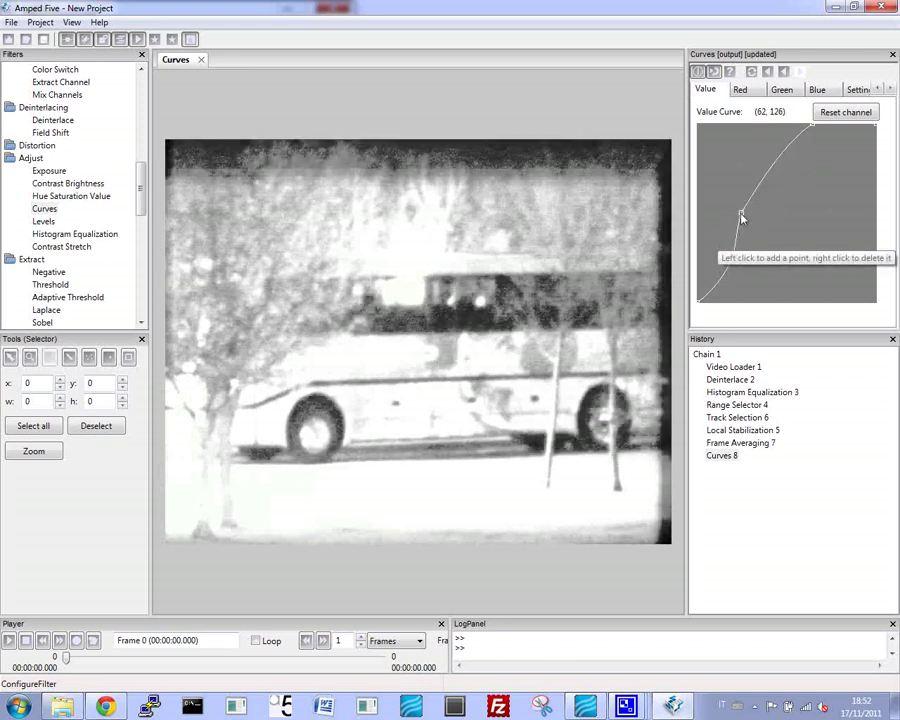
drag(741, 218, 725, 252)
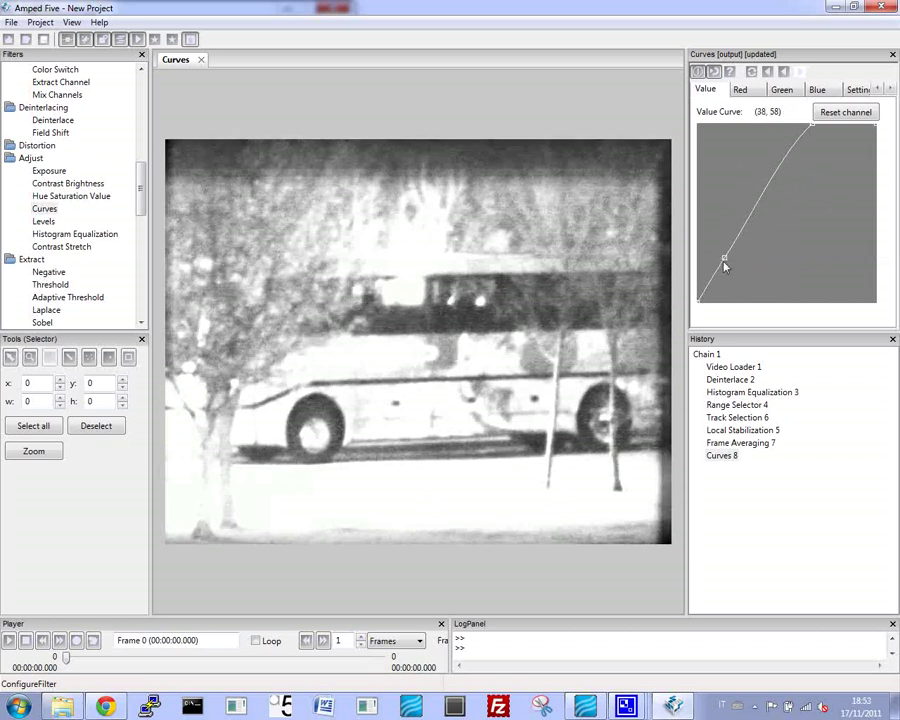
click(749, 261)
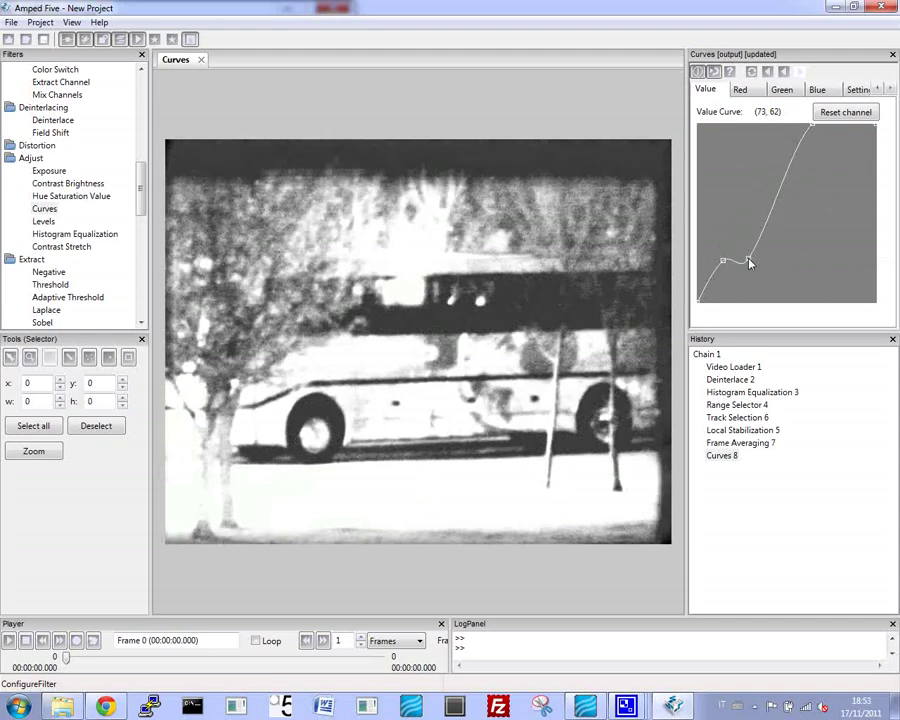
right_click(749, 261)
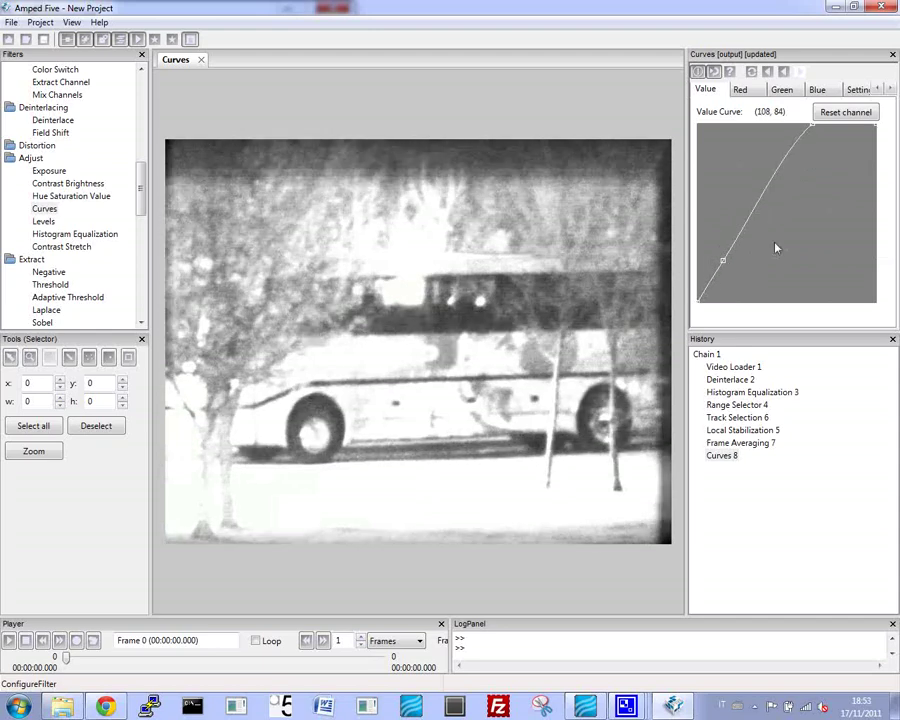
right_click(724, 262)
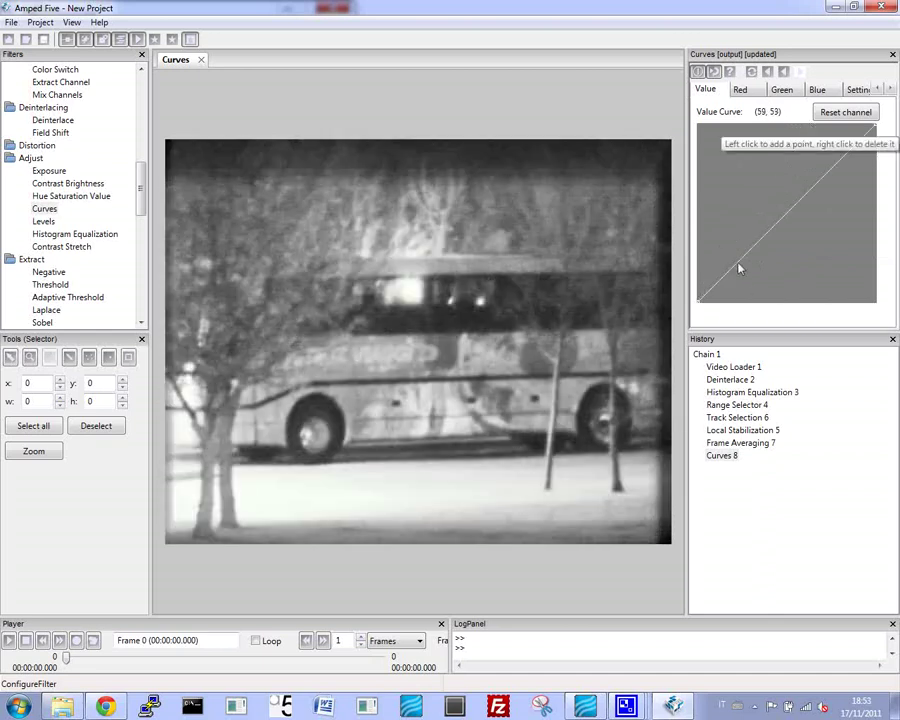
click(742, 263)
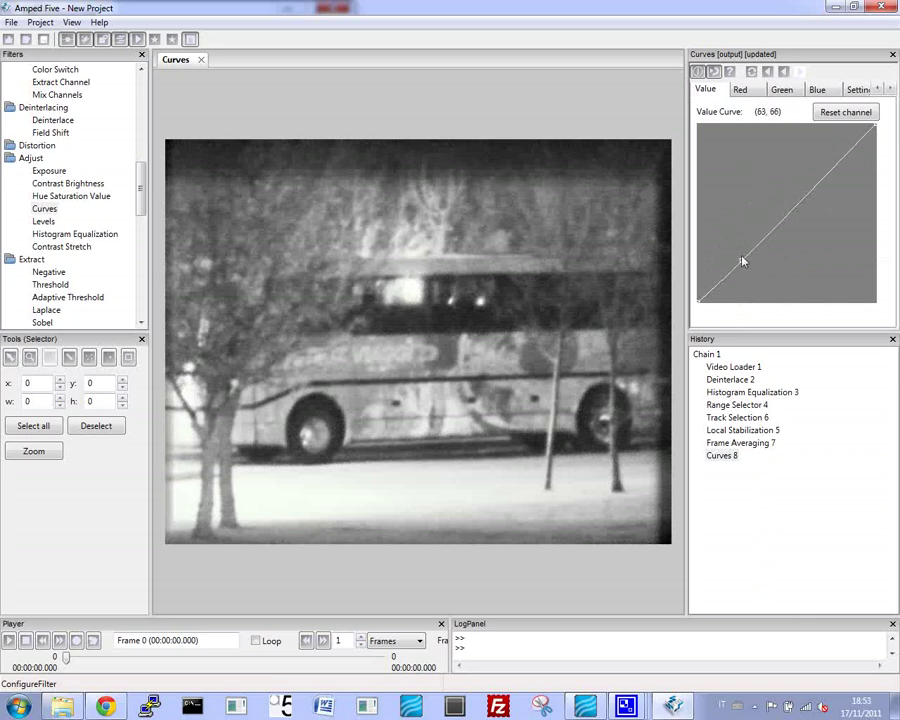
drag(741, 261, 842, 186)
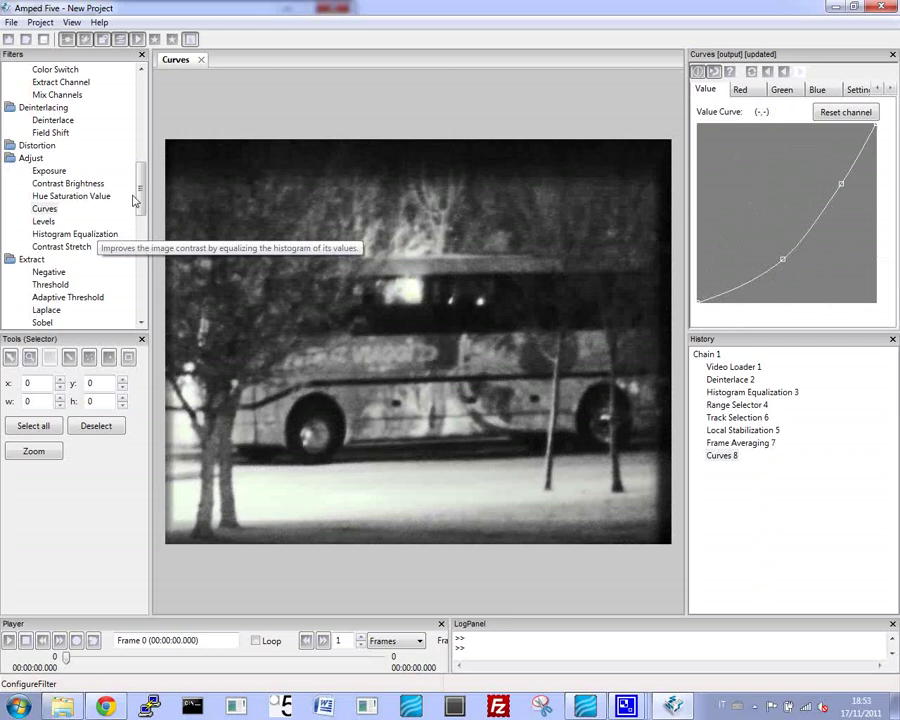
Add Unsharp Masking with Strength 0.76 and Radius 67.
drag(140, 200, 141, 268)
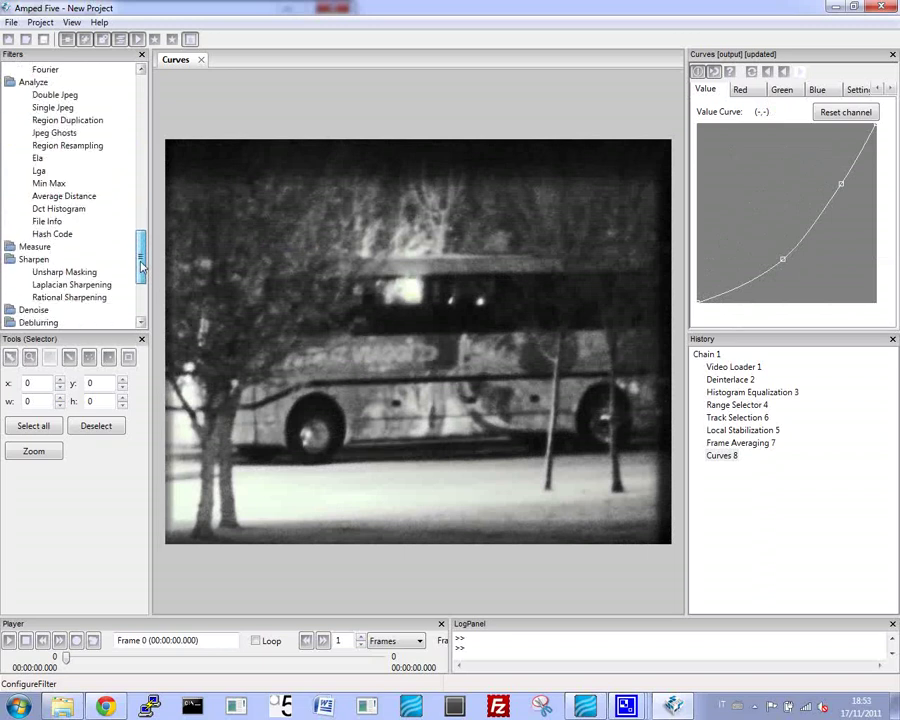
double_click(58, 272)
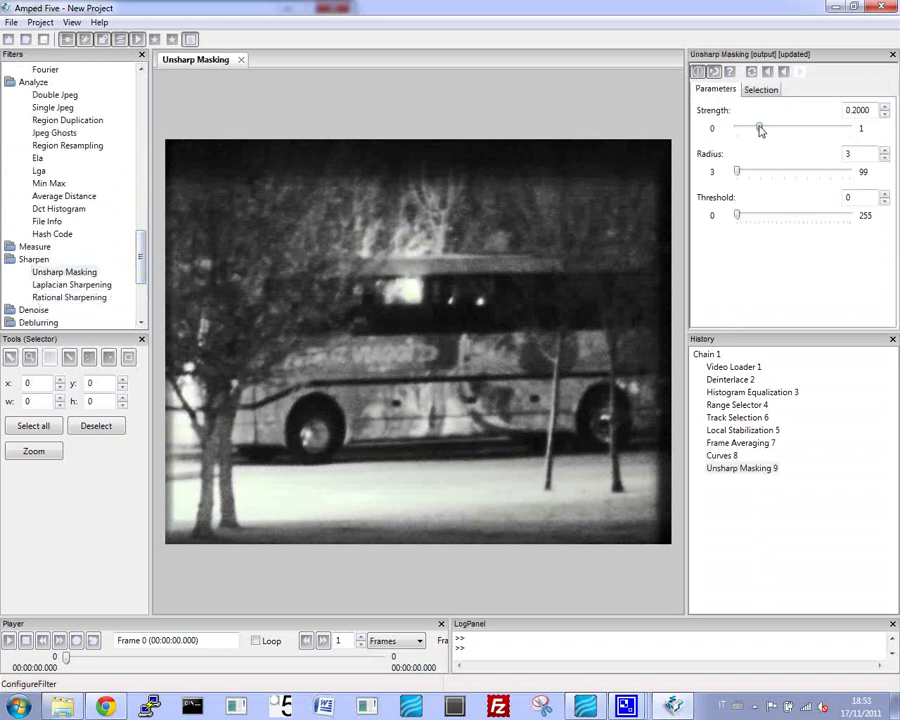
drag(760, 130, 822, 129)
drag(738, 174, 813, 176)
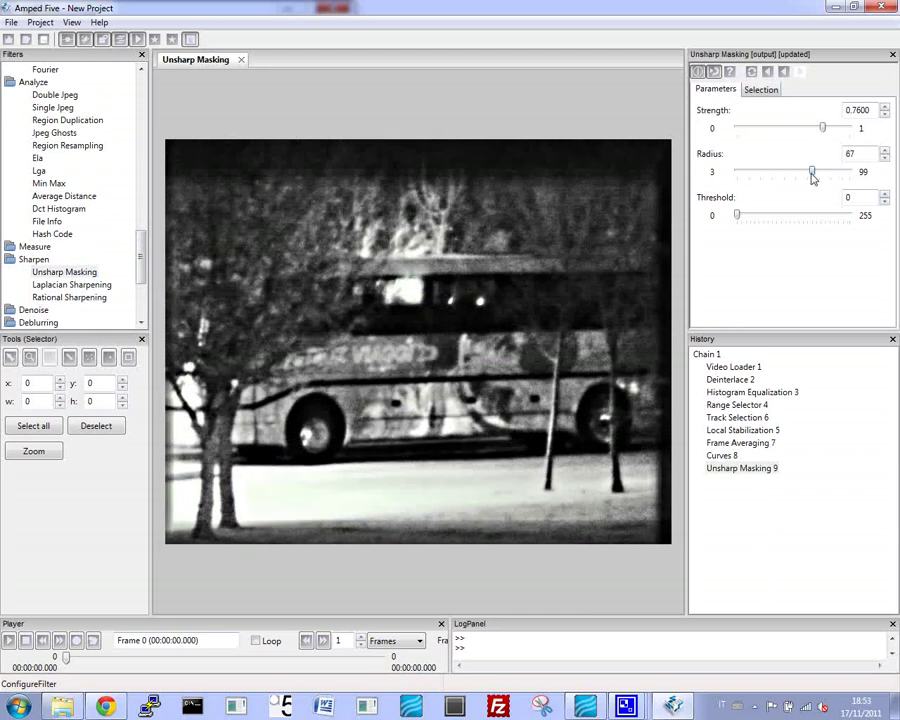
Compare Video Loader 1 and Histogram Equalization 3, then return to Unsharp Masking 9.
click(752, 368)
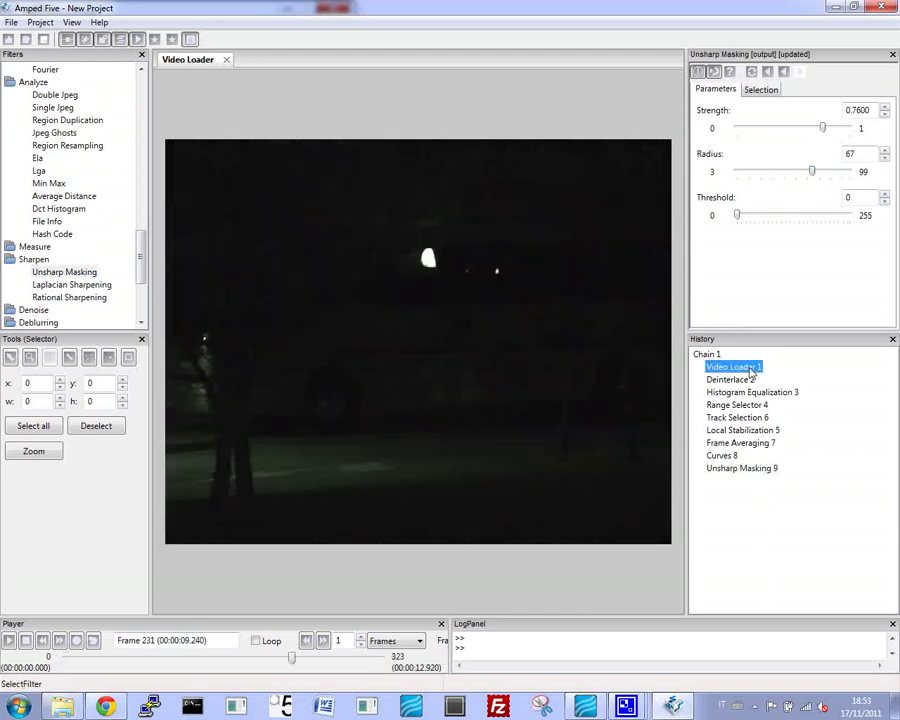
click(752, 392)
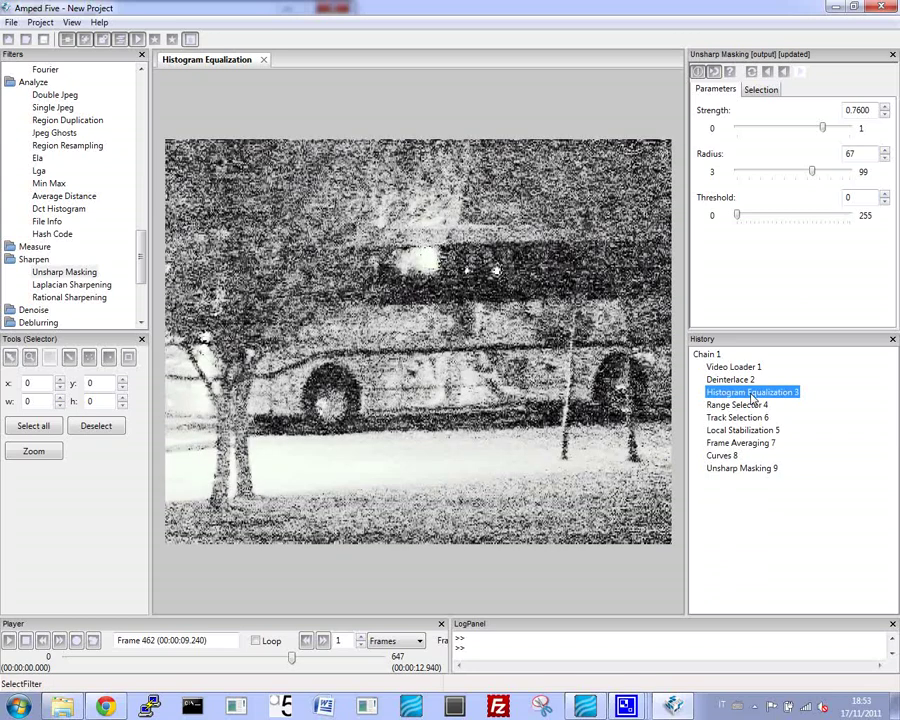
click(738, 469)
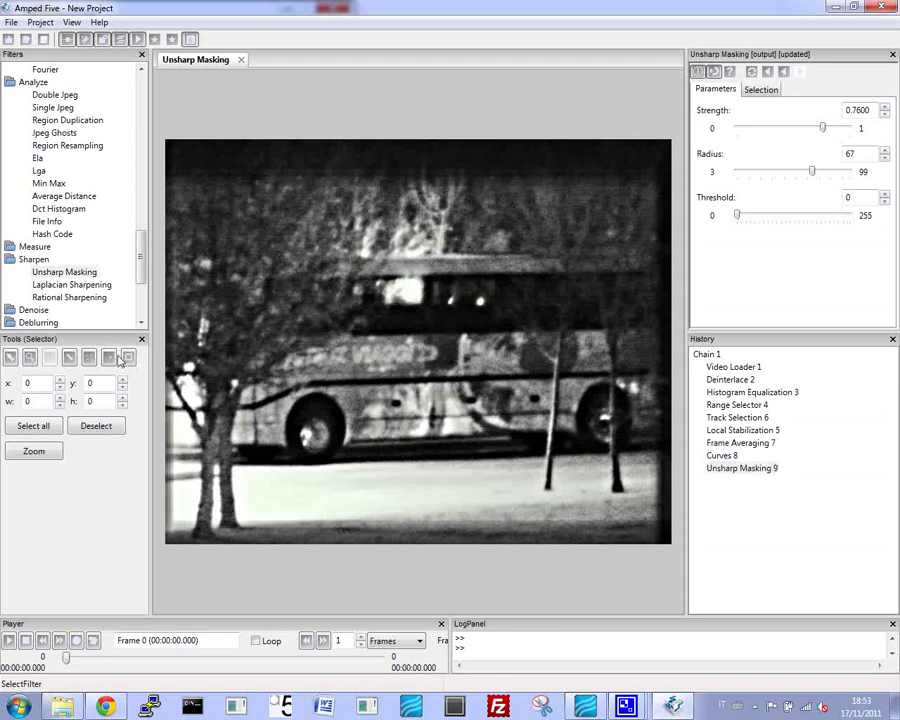